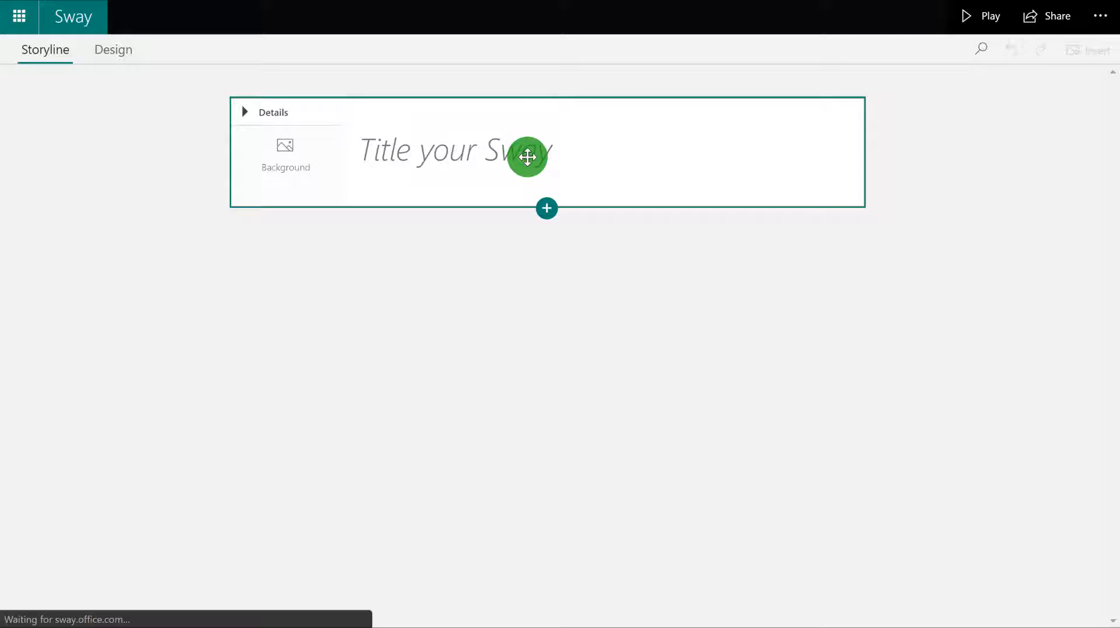
# Title the Sway "Hockey" on the title card.
pyautogui.click(547, 158)
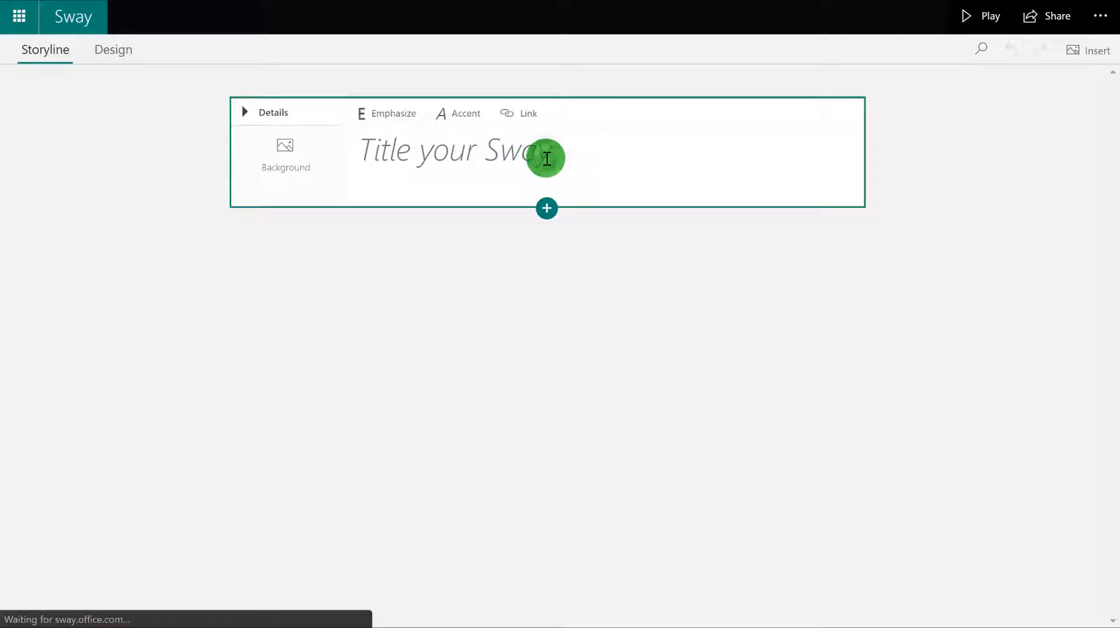
pyautogui.click(546, 158)
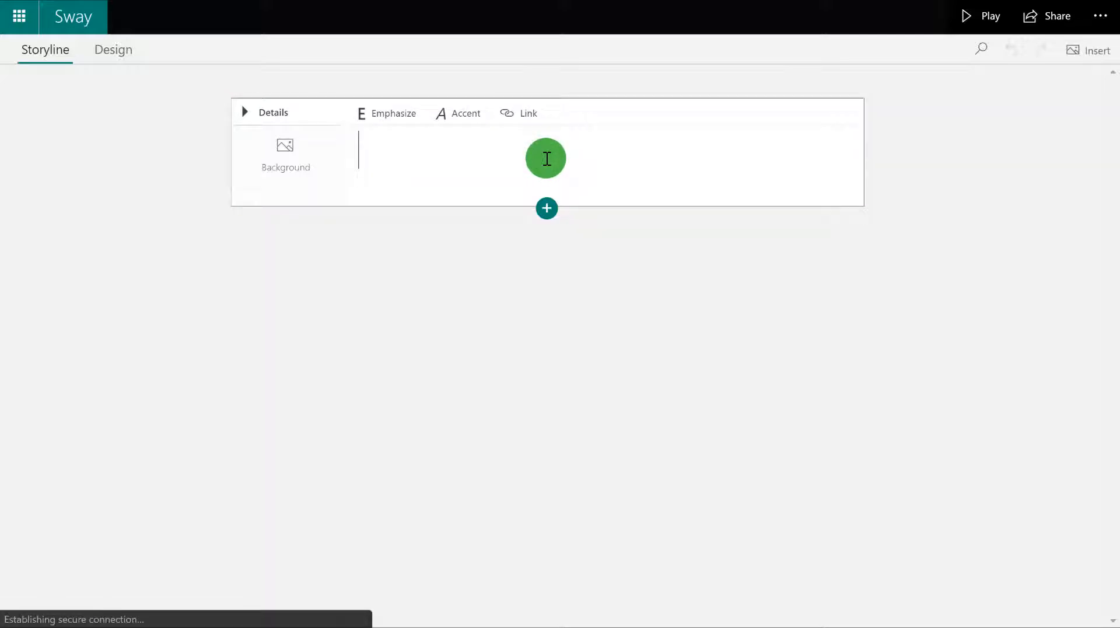
pyautogui.write('Hockey')
# Set the title card's background to the 1024 x 682 goalmouth image from the suggested Hockey search.
pyautogui.click(302, 167)
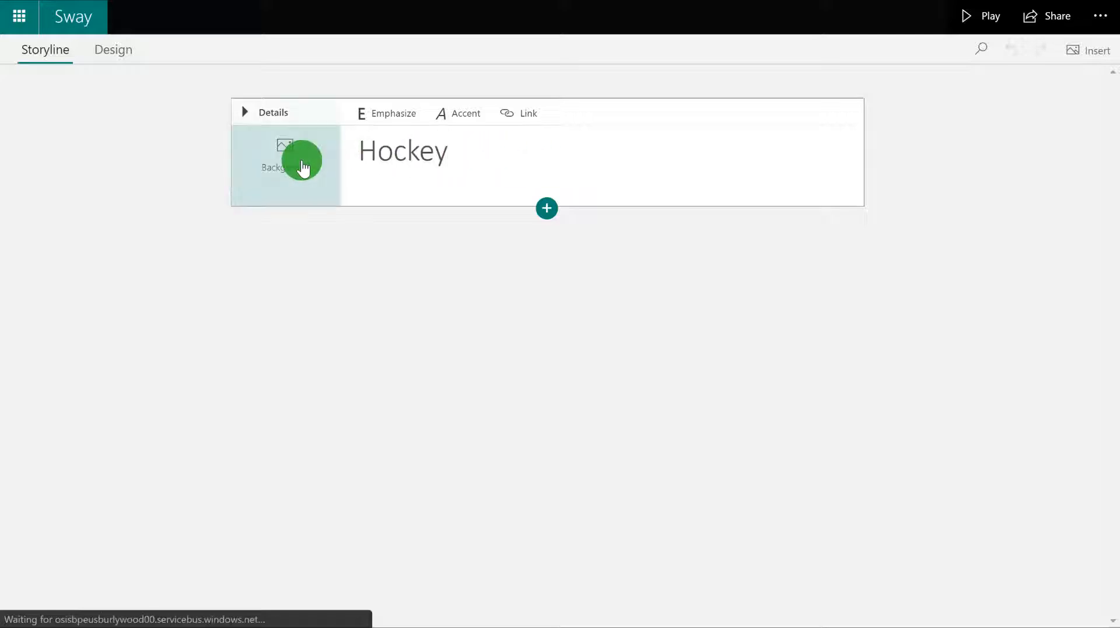
pyautogui.click(275, 169)
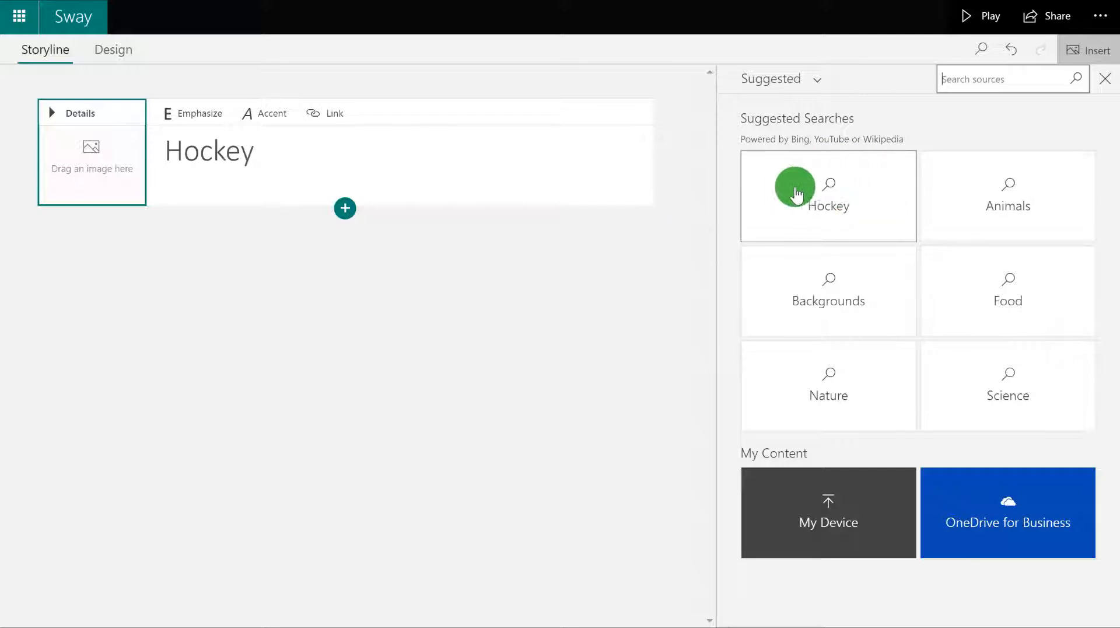
pyautogui.click(873, 204)
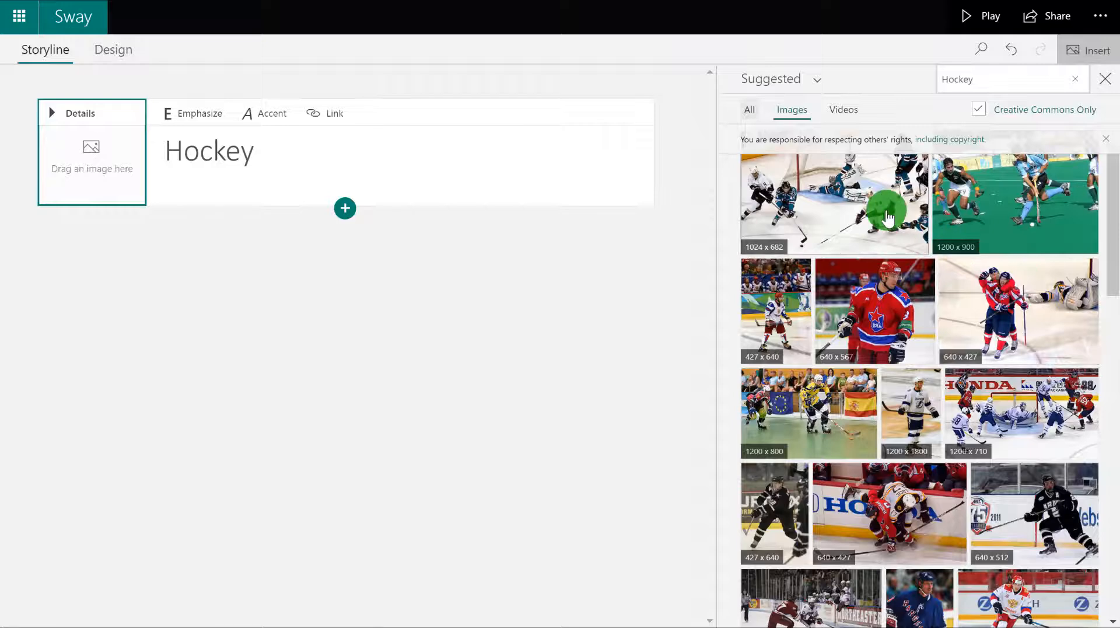
pyautogui.moveTo(886, 217); pyautogui.dragTo(118, 167)
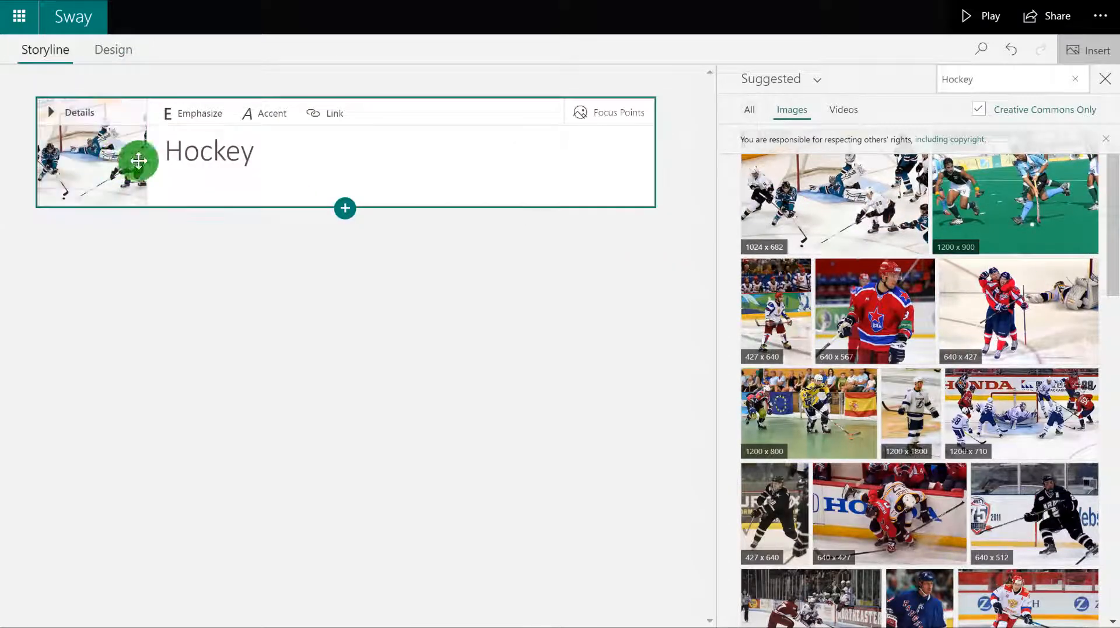
pyautogui.click(1105, 80)
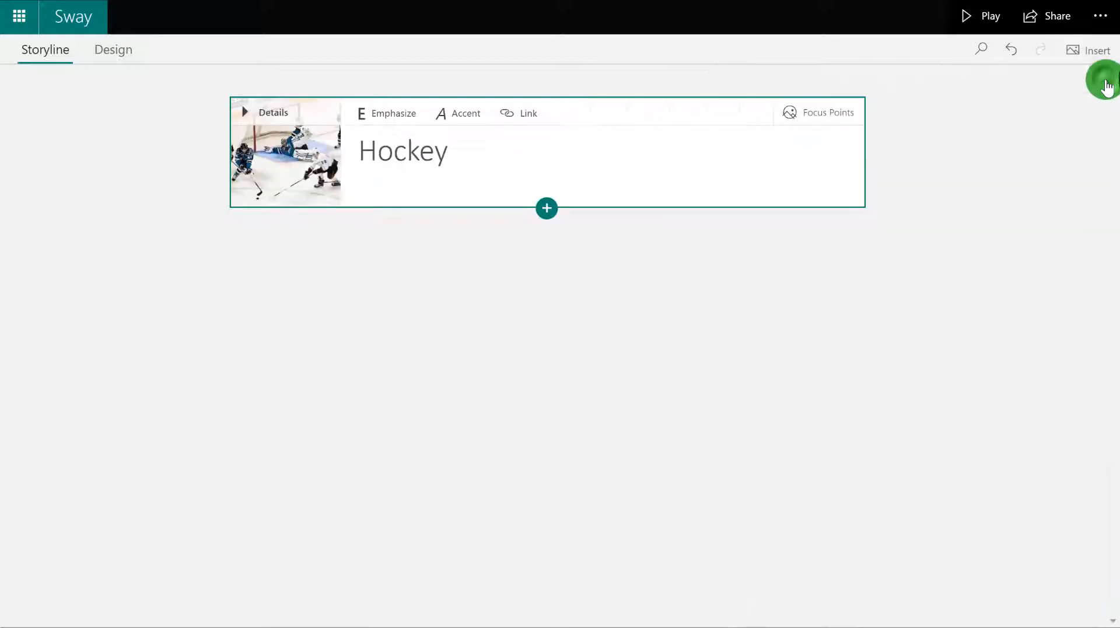
# Add a Heading 1 card below the title card and enter "NHL" as its heading.
pyautogui.click(553, 213)
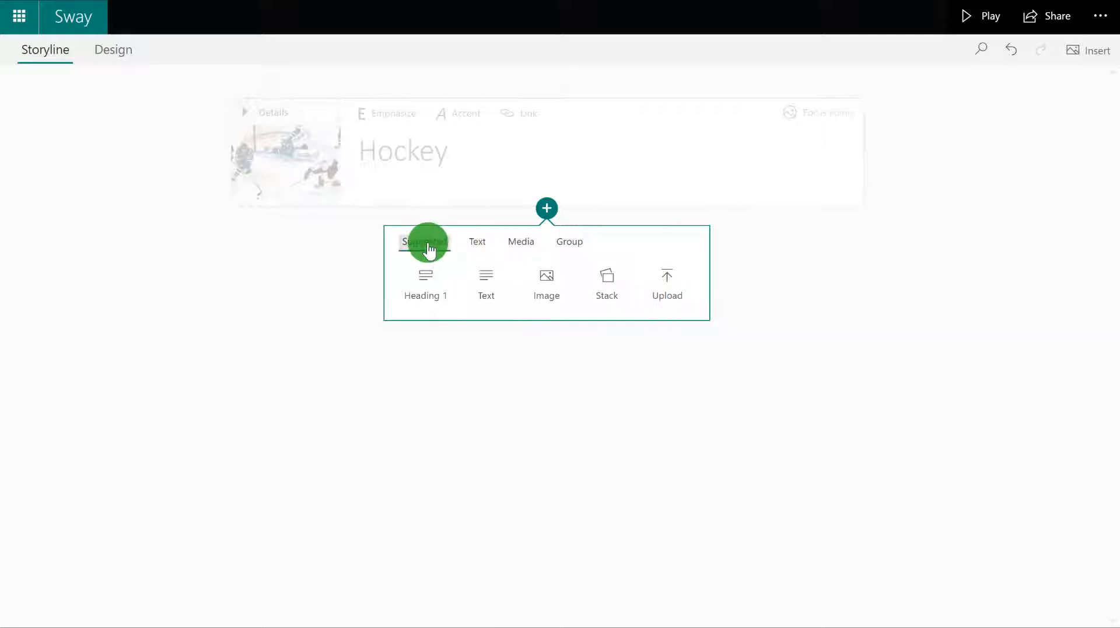
pyautogui.click(477, 245)
pyautogui.click(525, 245)
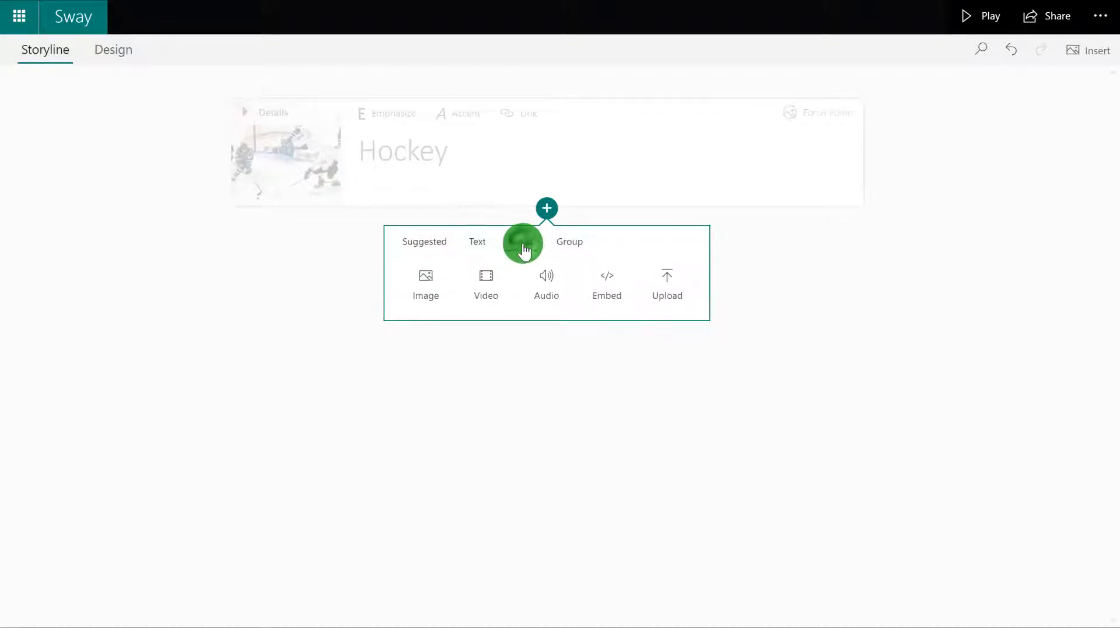
pyautogui.click(578, 243)
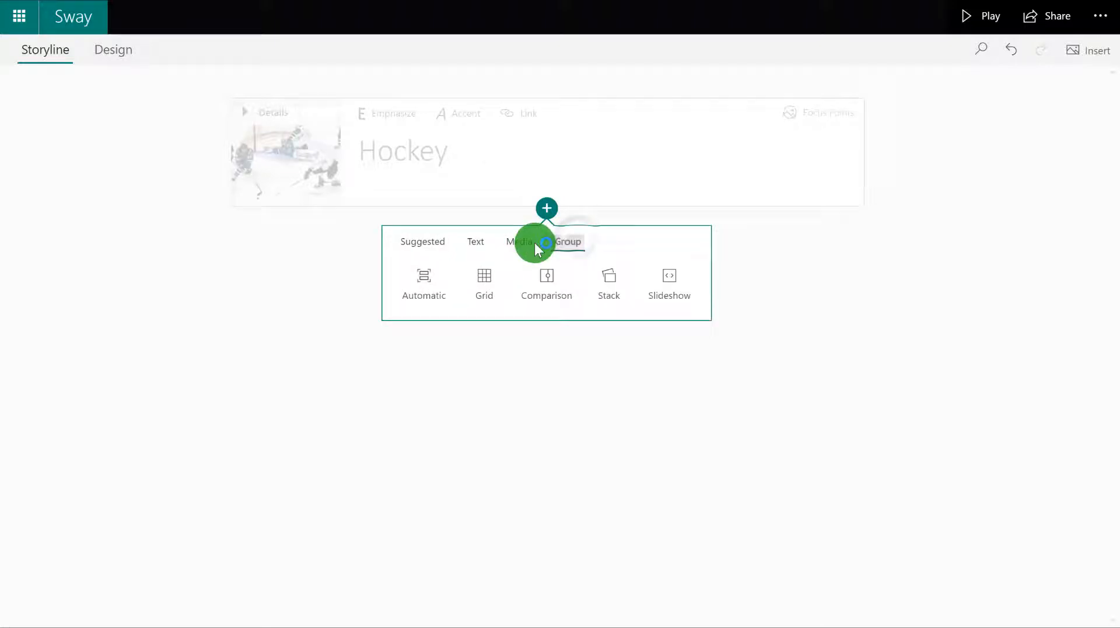
pyautogui.click(426, 245)
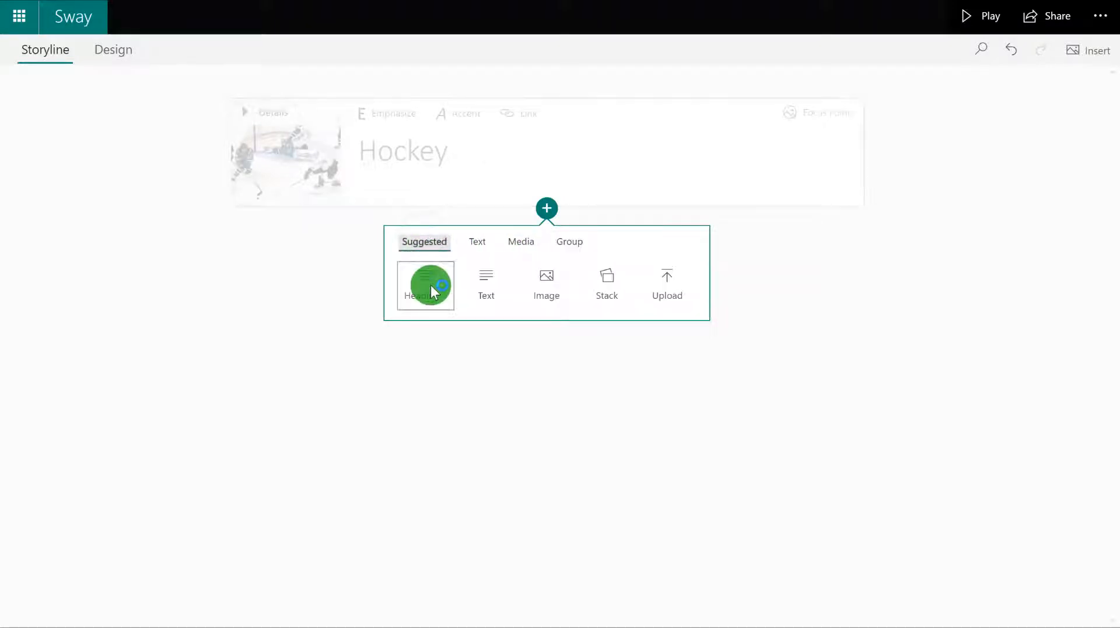
pyautogui.click(431, 285)
pyautogui.click(462, 305)
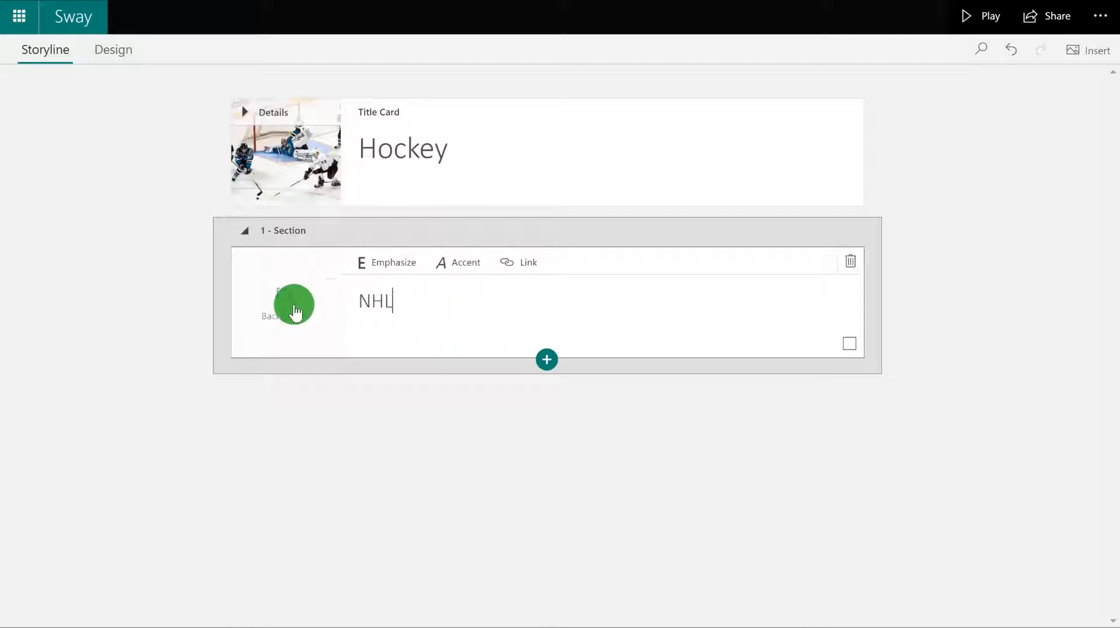
# Add a text card under the NHL heading reading "There are 31 teams in the NHL" and raise its emphasis one level.
pyautogui.click(552, 363)
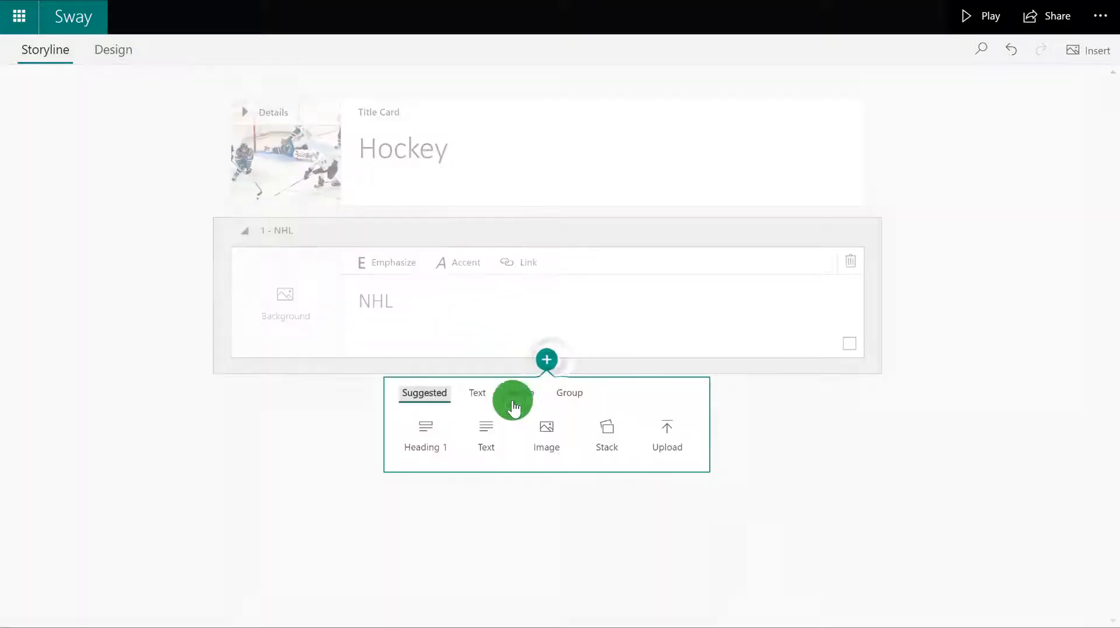
pyautogui.click(489, 425)
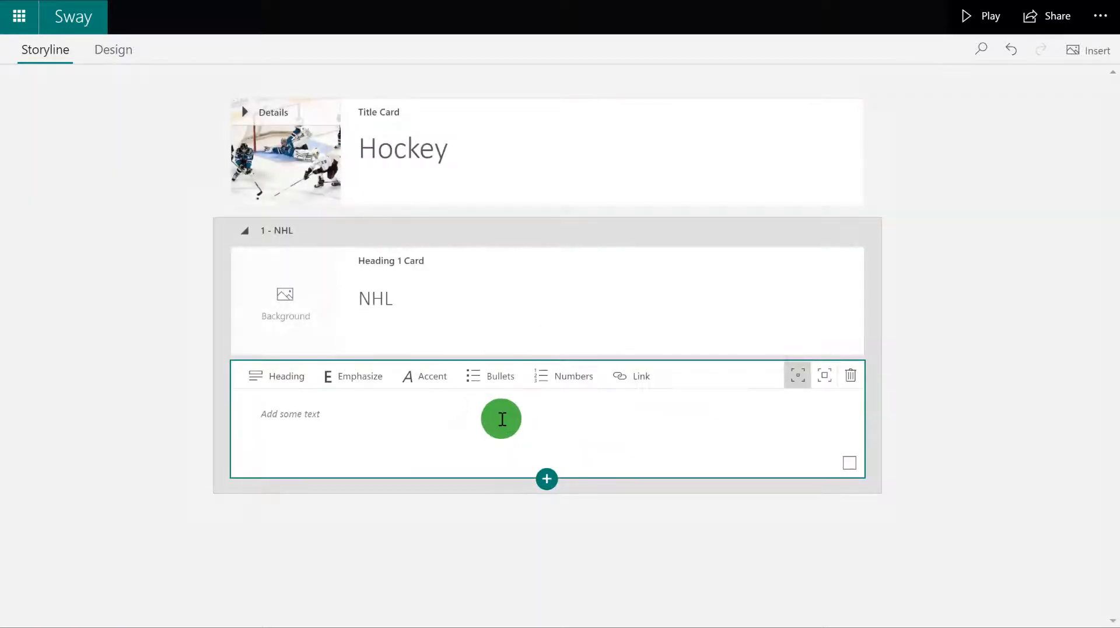
pyautogui.click(502, 419)
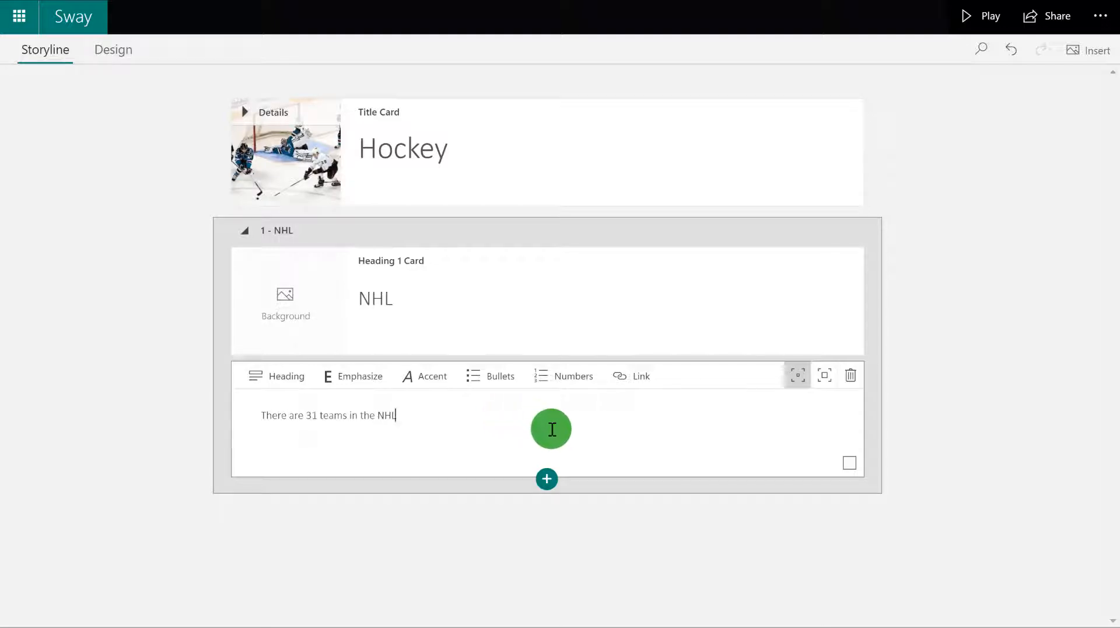
pyautogui.click(825, 380)
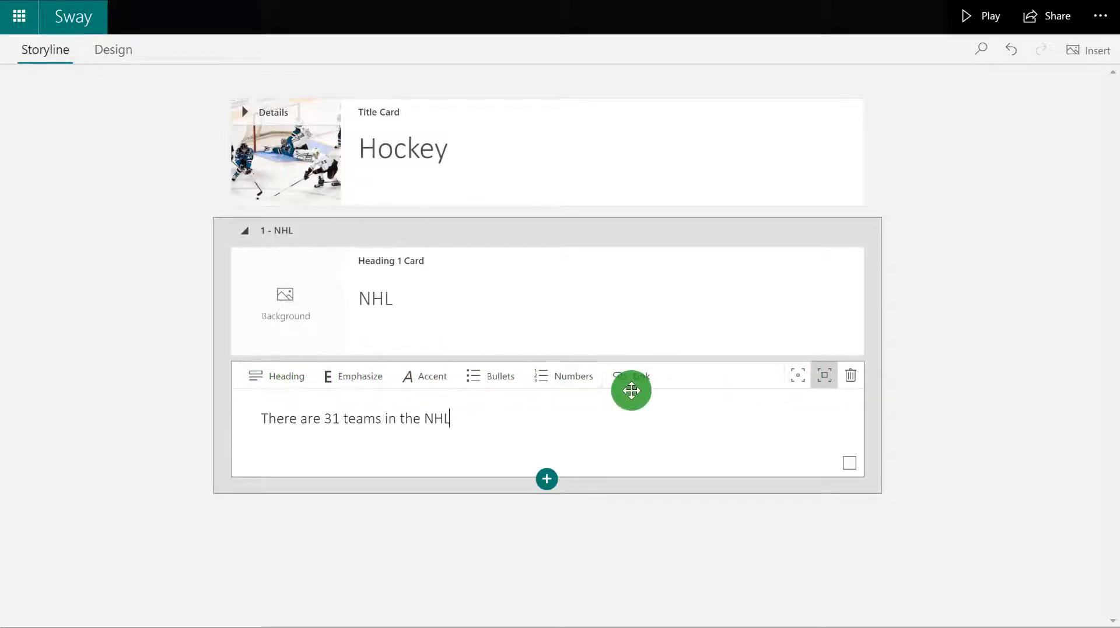
# Add four image cards below the text card: roller in-line hockey, two celebrating players in red, the hip check, and the player in black.
pyautogui.click(548, 479)
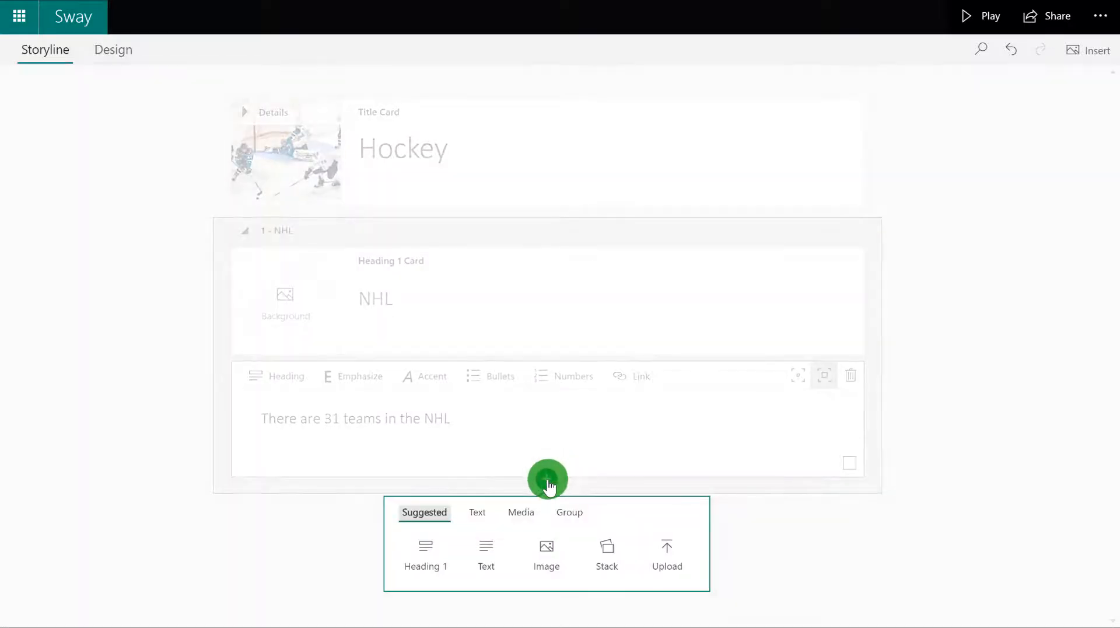
pyautogui.click(544, 553)
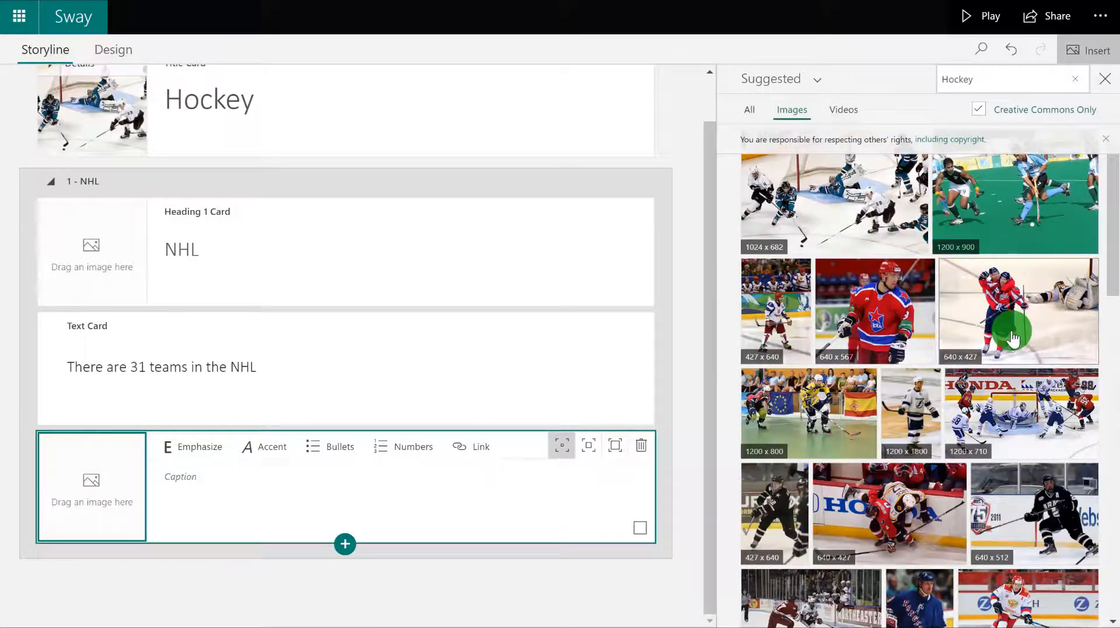
pyautogui.moveTo(1012, 338); pyautogui.dragTo(335, 538)
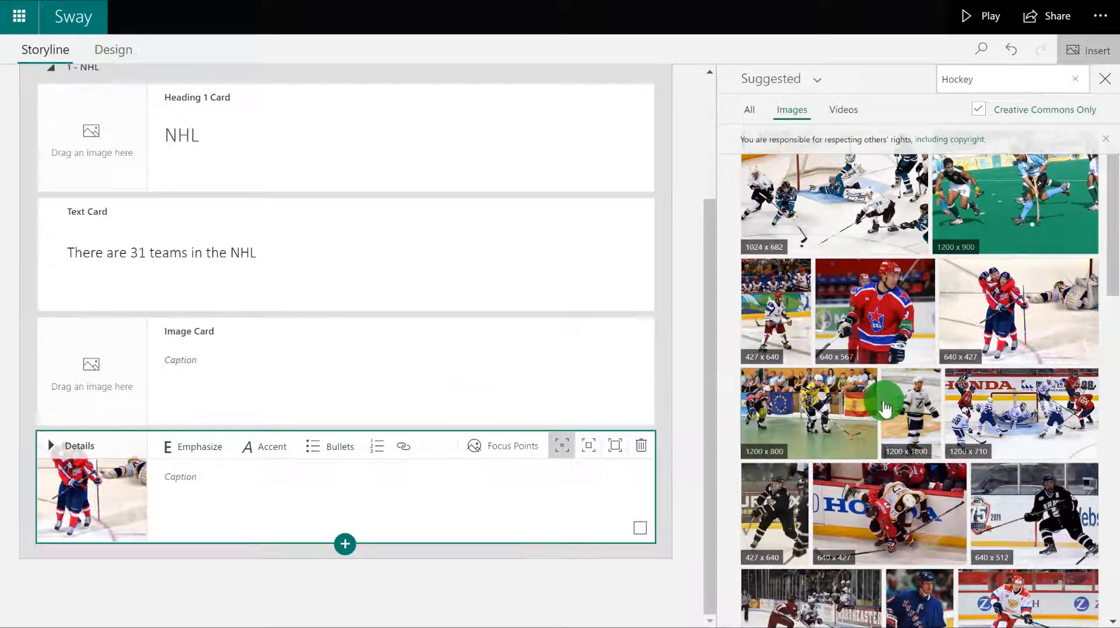
pyautogui.moveTo(376, 383); pyautogui.dragTo(112, 376)
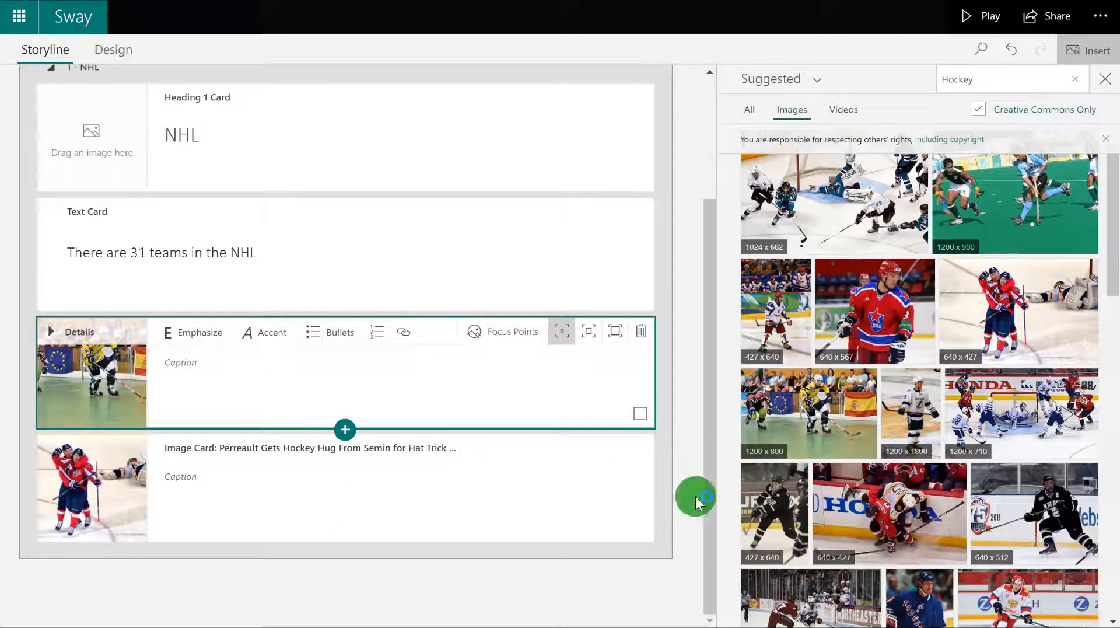
pyautogui.moveTo(902, 513); pyautogui.dragTo(385, 545)
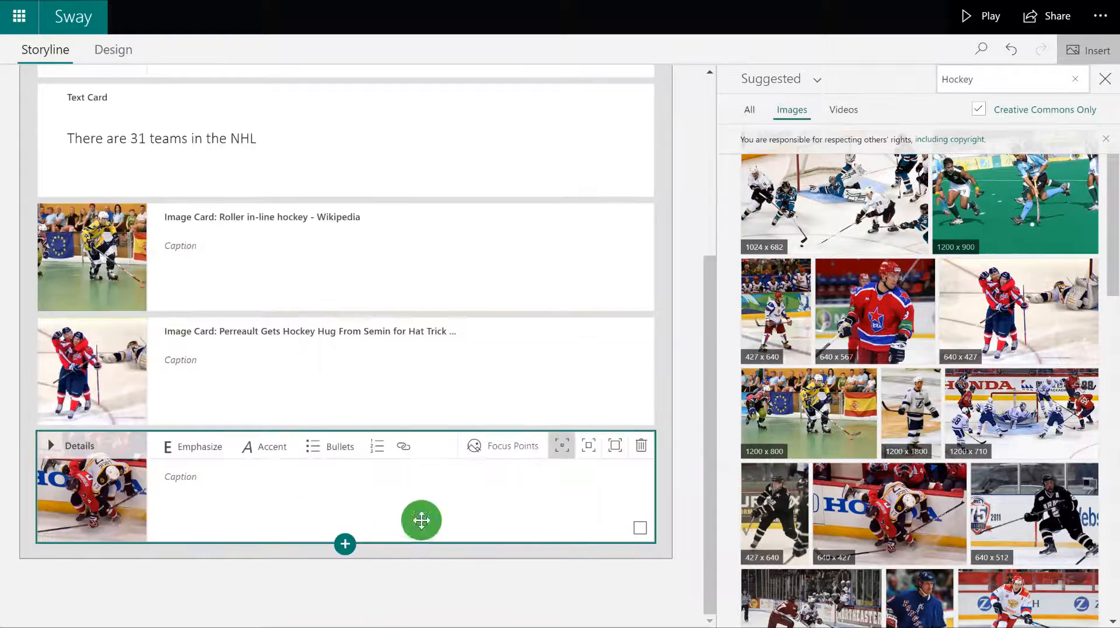
pyautogui.moveTo(721, 560); pyautogui.dragTo(471, 551)
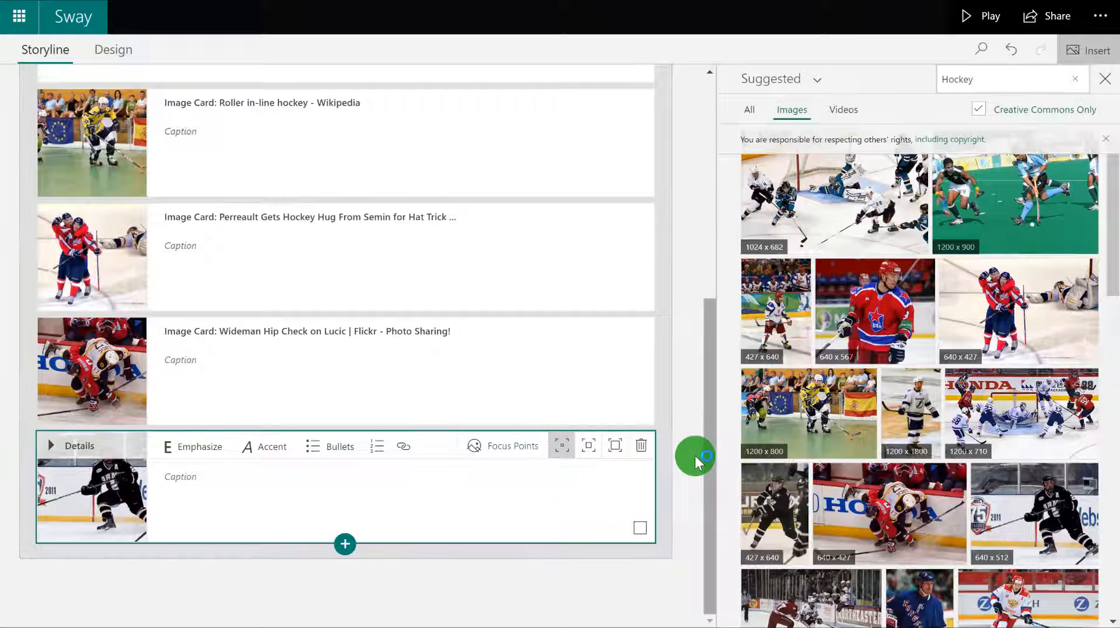
# Add the NHL Highlights Rangers video from the Hockey video results as a card after the last image.
pyautogui.click(842, 111)
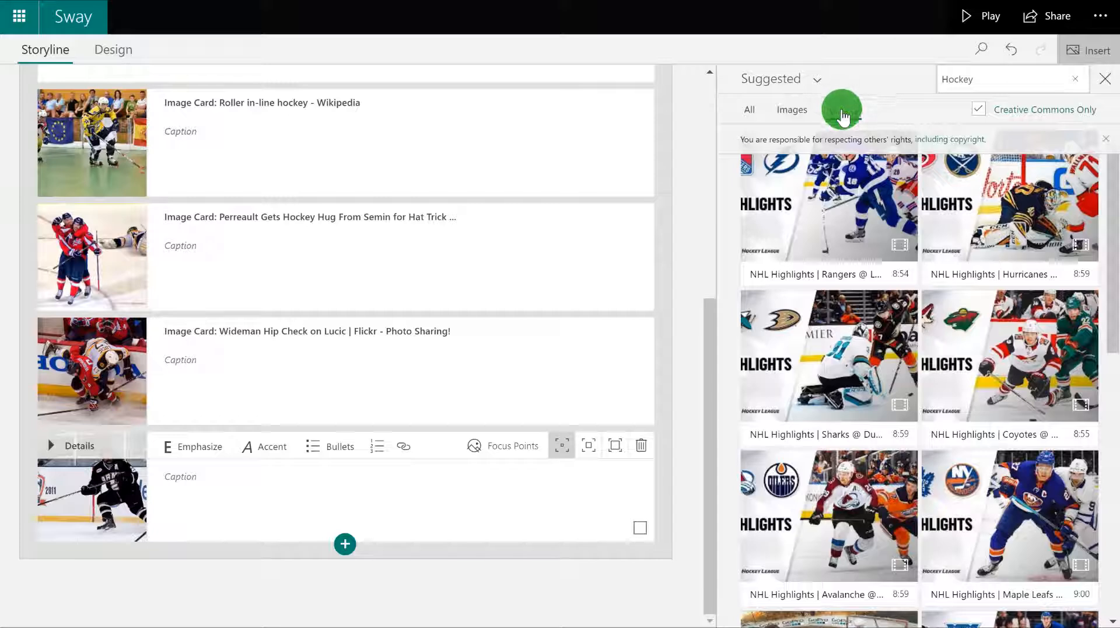
pyautogui.moveTo(841, 187); pyautogui.dragTo(395, 551)
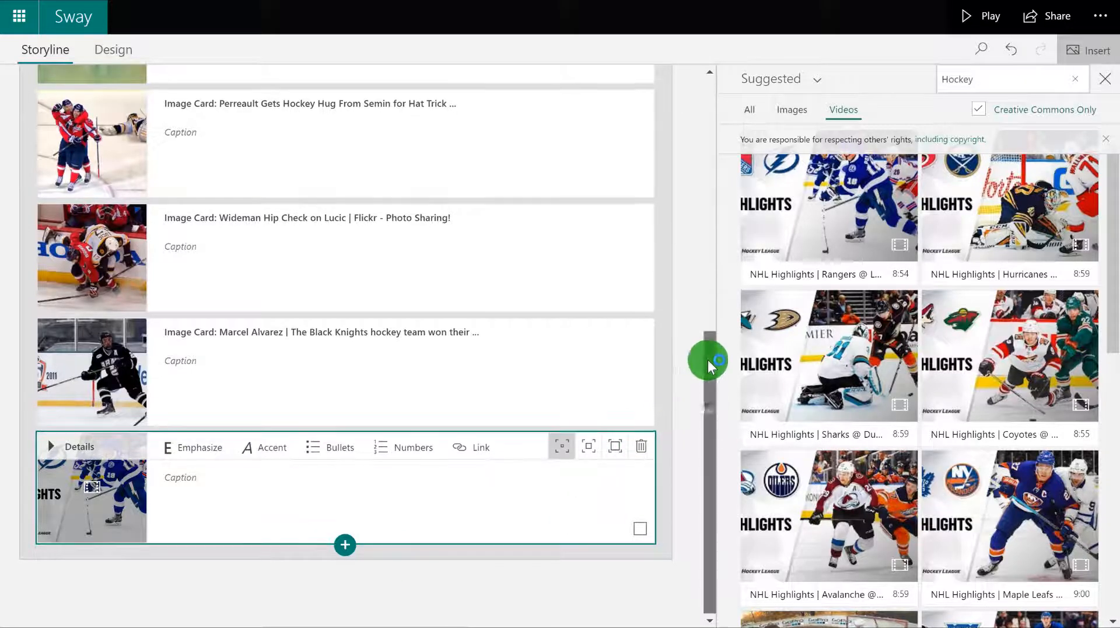
pyautogui.moveTo(708, 359); pyautogui.dragTo(702, 109)
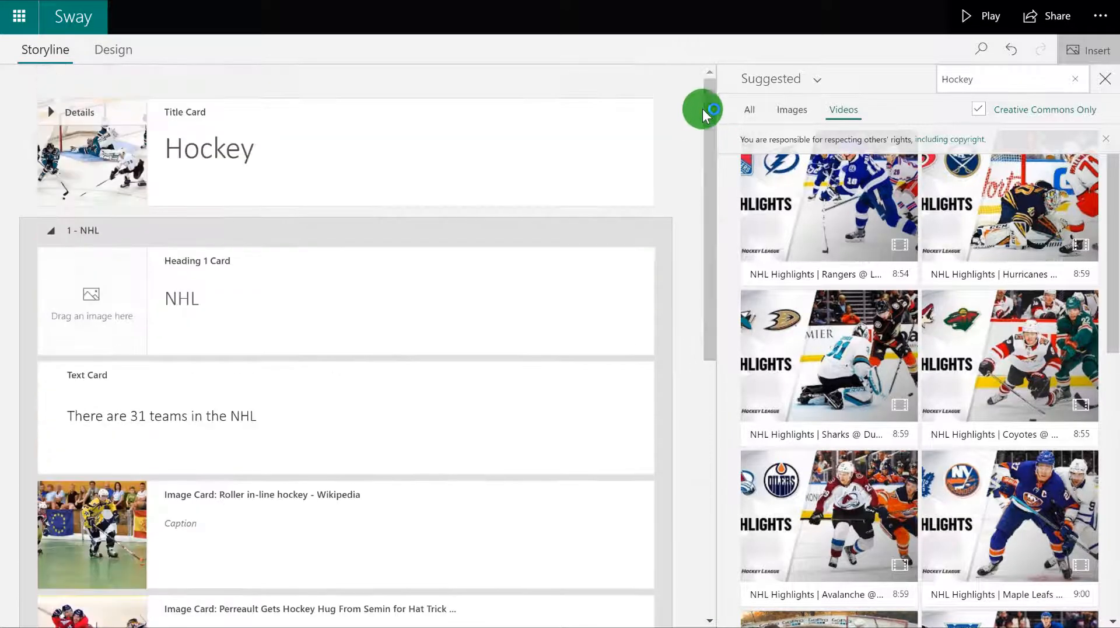
pyautogui.click(1104, 90)
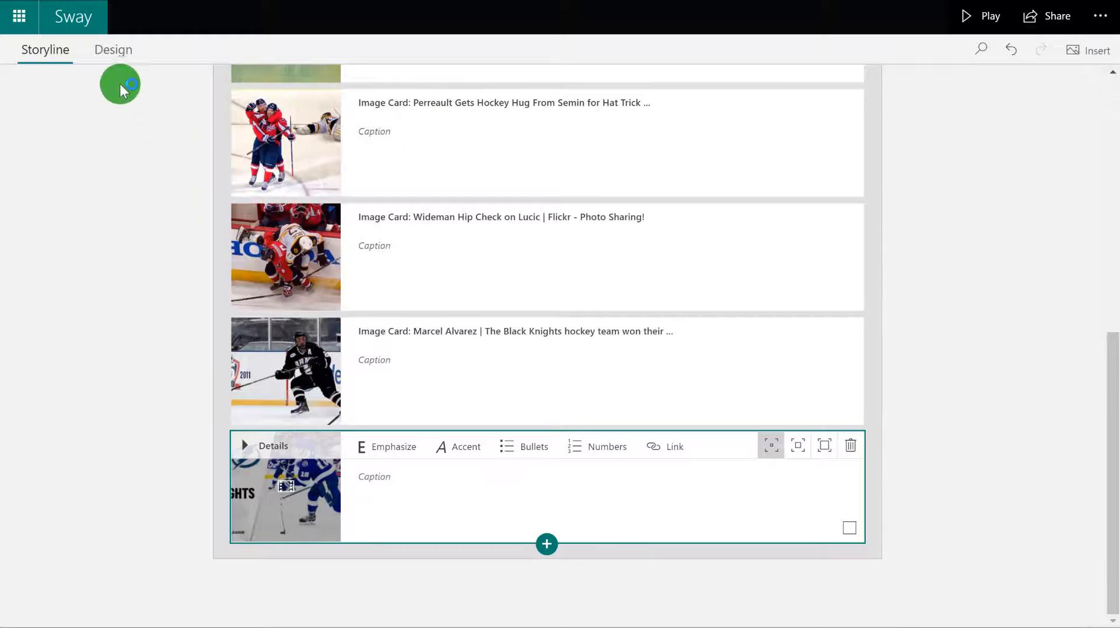
# Preview the Sway's design, examining the title image, NHL heading, text and media layout.
pyautogui.click(110, 50)
pyautogui.click(1006, 438)
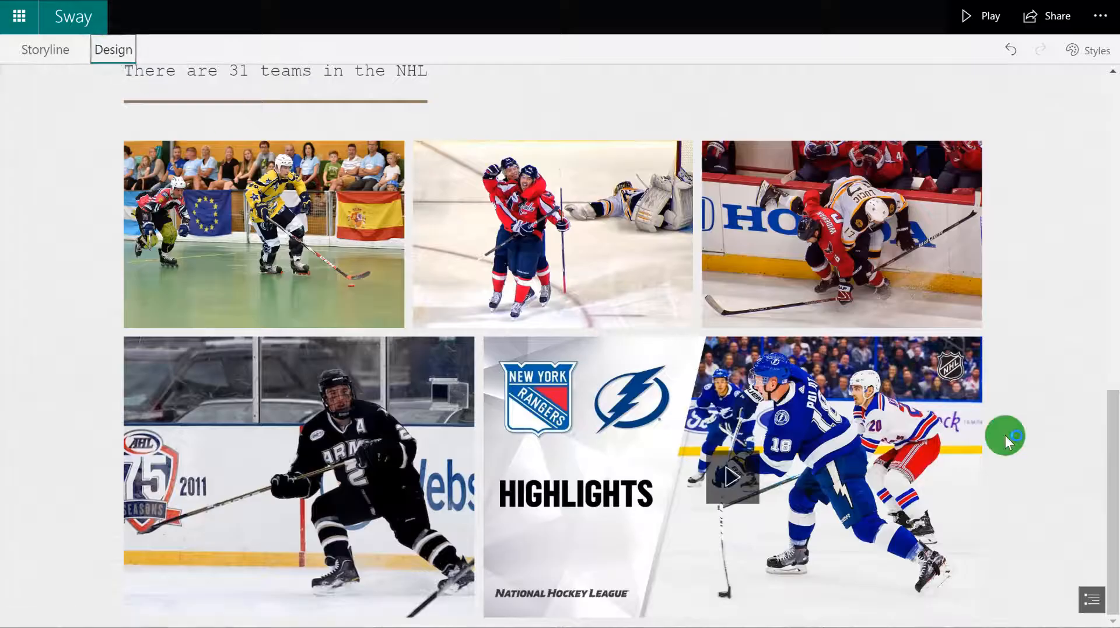
pyautogui.scroll(10, 1044, 415)
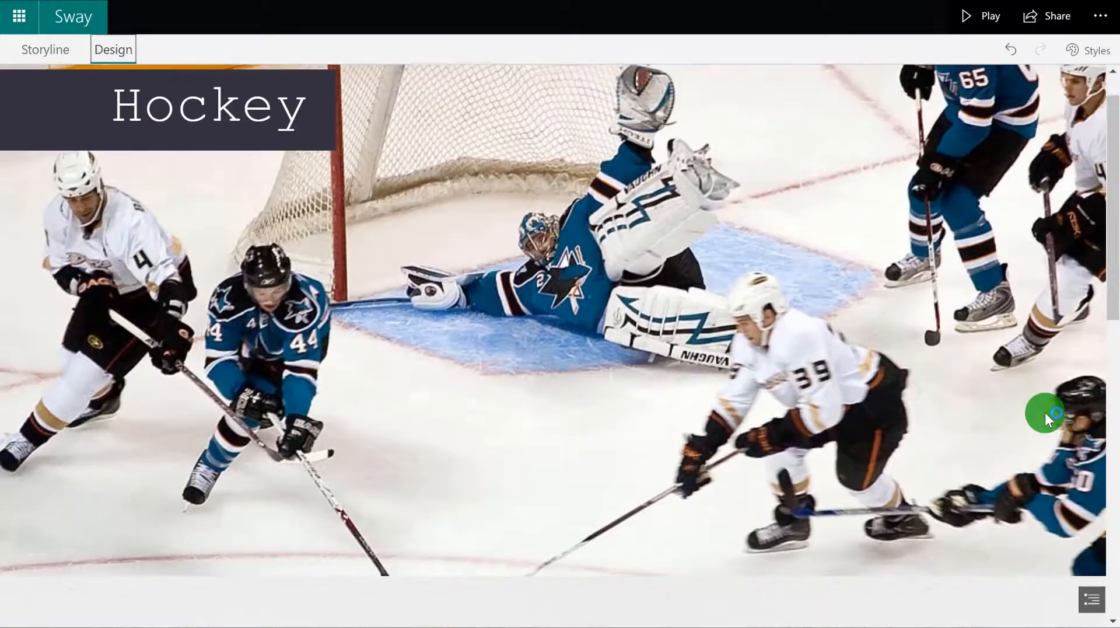
pyautogui.scroll(-10, 1045, 412)
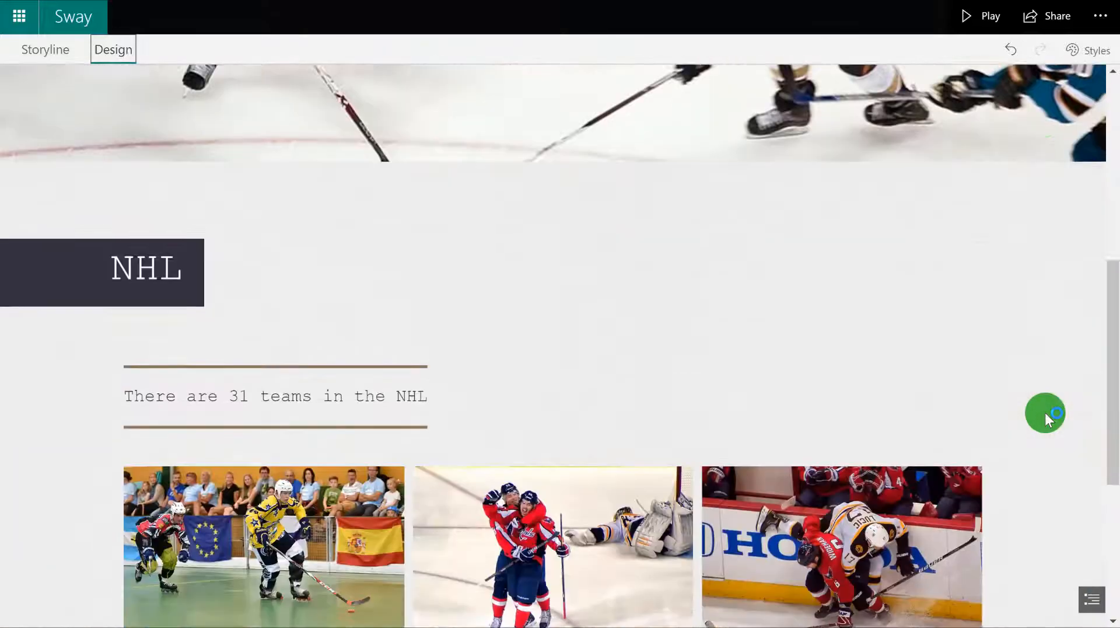
pyautogui.scroll(10, 1045, 412)
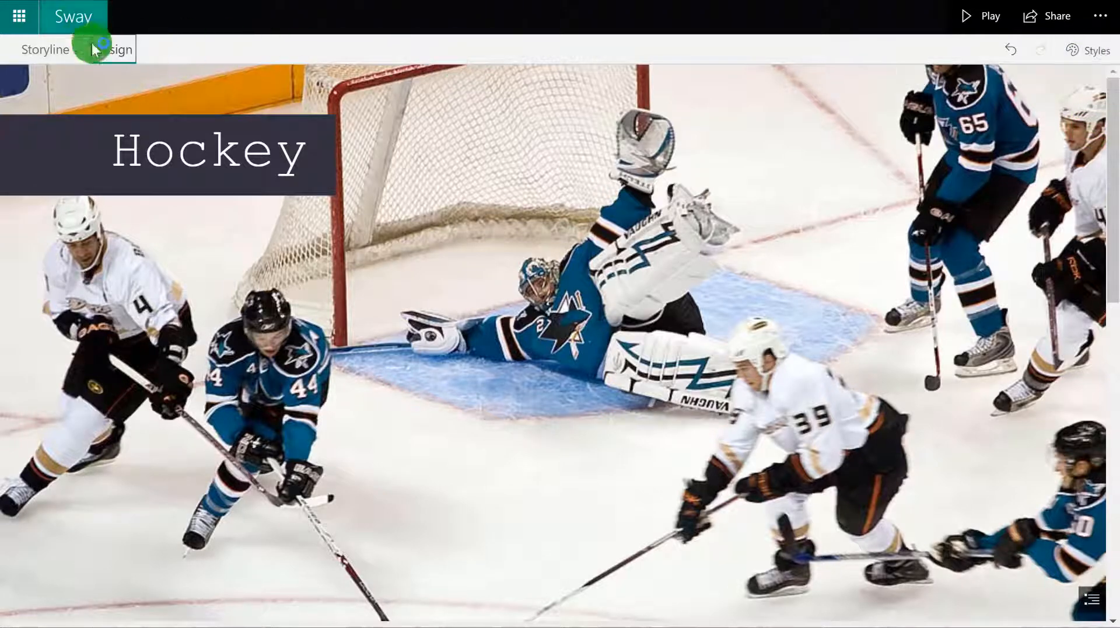
# Remix the Sway's style three times and check the resulting layout of the NHL section.
pyautogui.click(1088, 53)
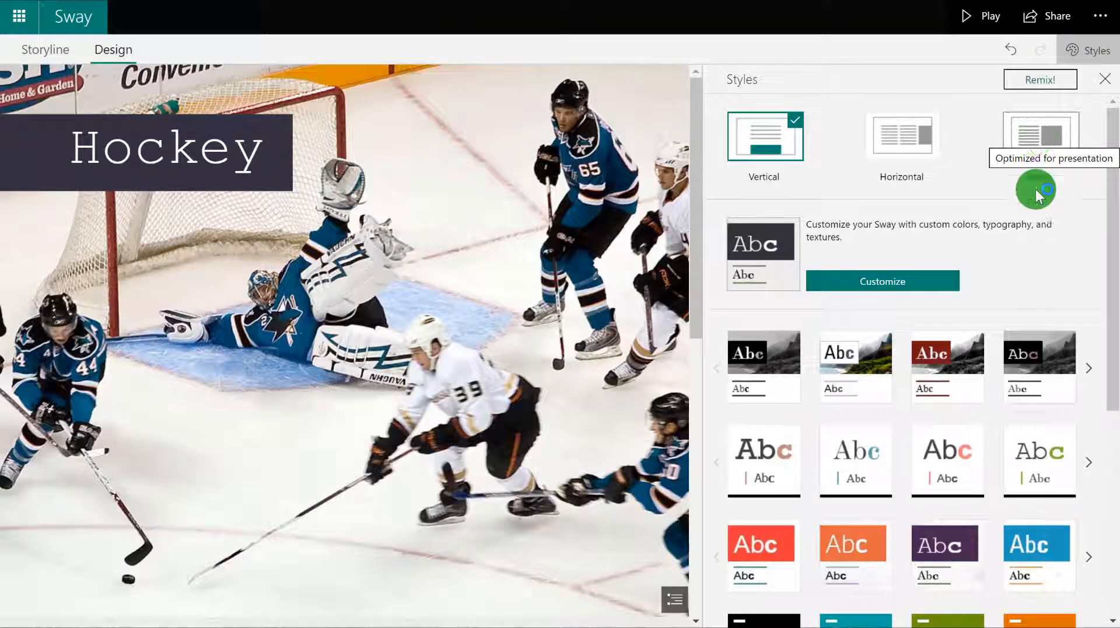
pyautogui.click(1047, 86)
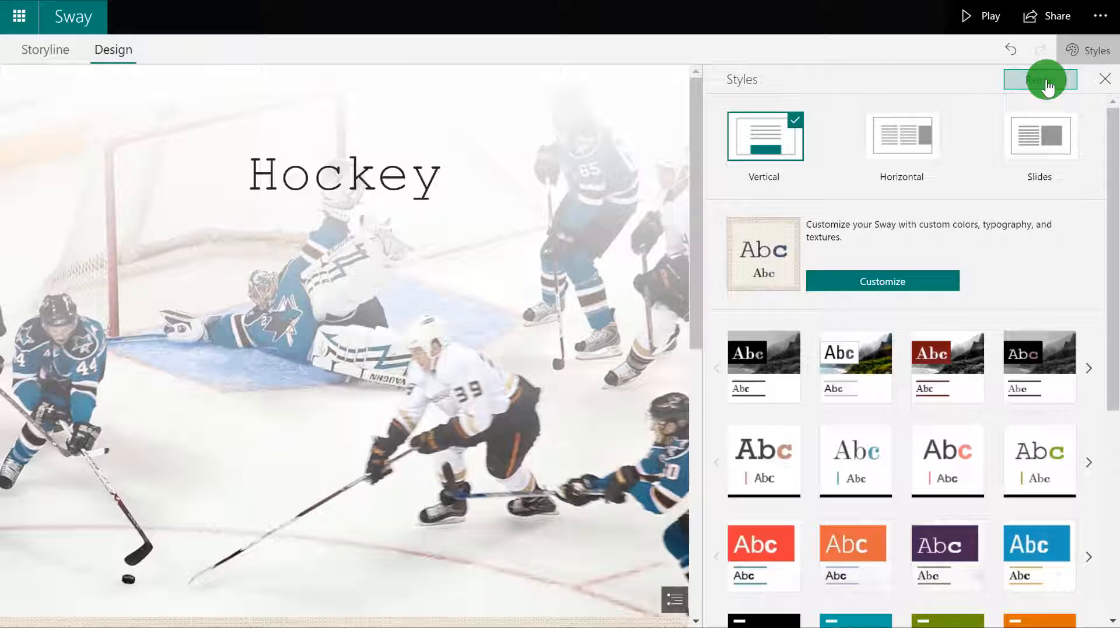
pyautogui.click(1047, 85)
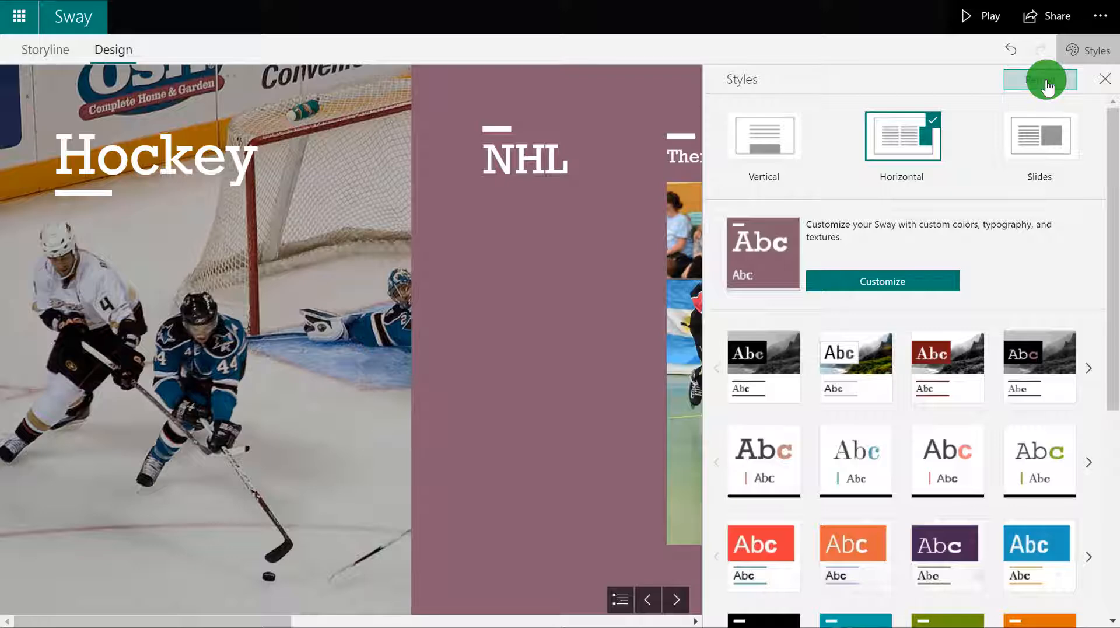
pyautogui.click(1047, 85)
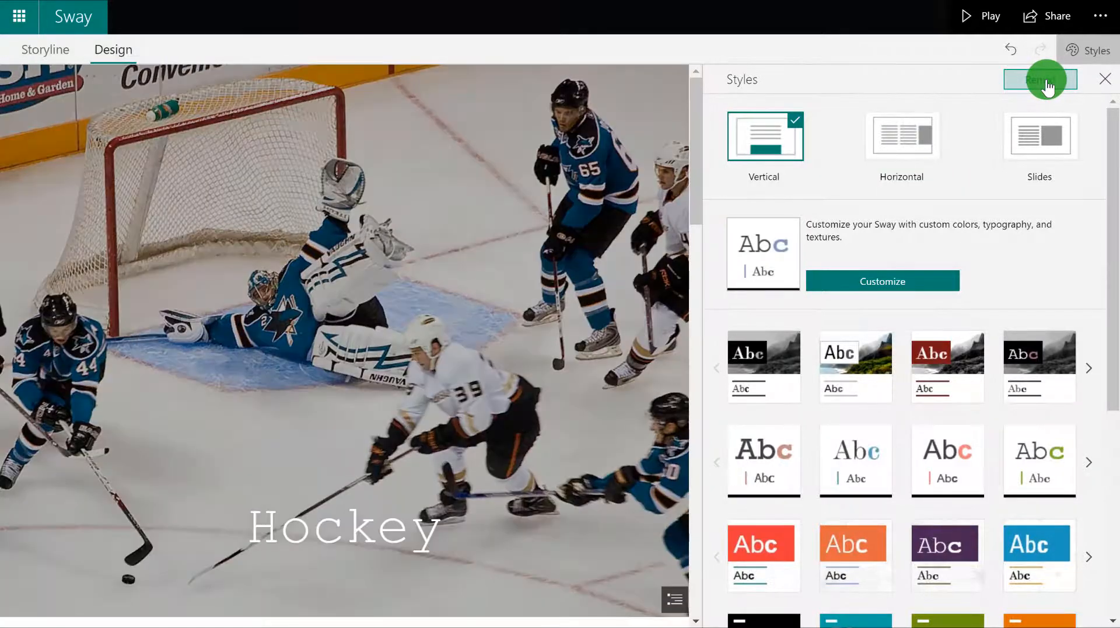
pyautogui.scroll(-5, 548, 269)
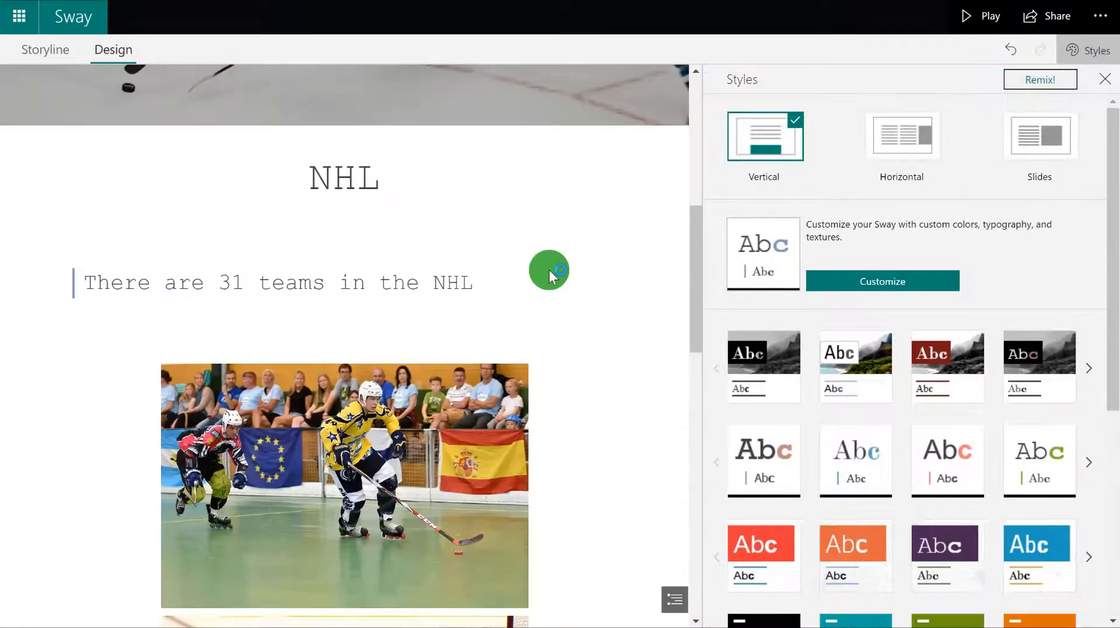
# Remix the Sway's style once more and set its layout to Vertical.
pyautogui.scroll(-3, 549, 269)
pyautogui.scroll(10, 550, 270)
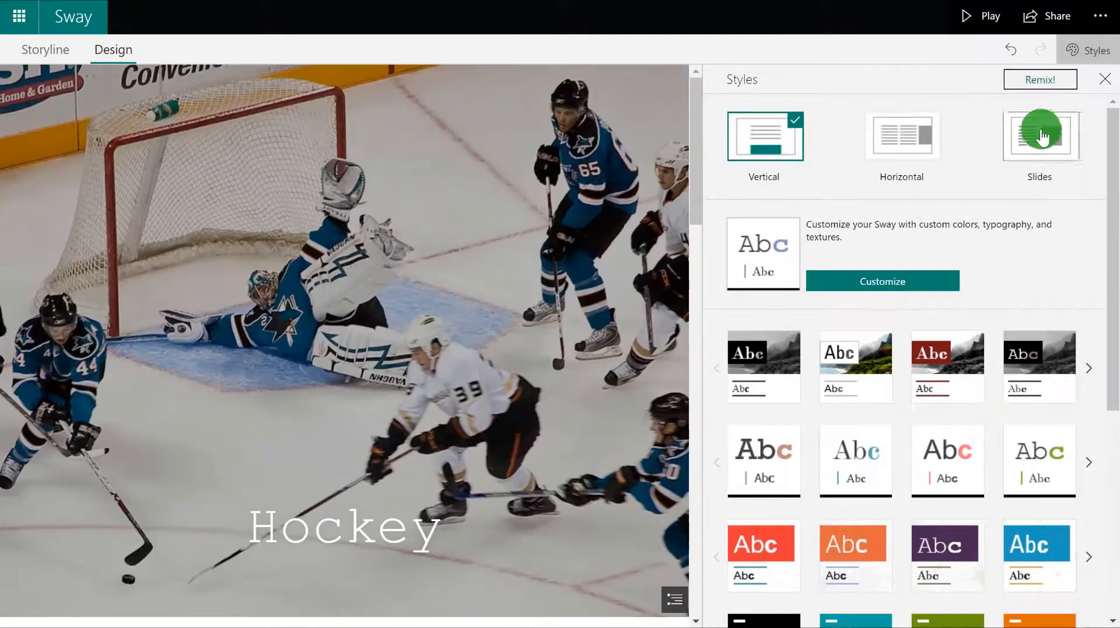
pyautogui.click(1037, 86)
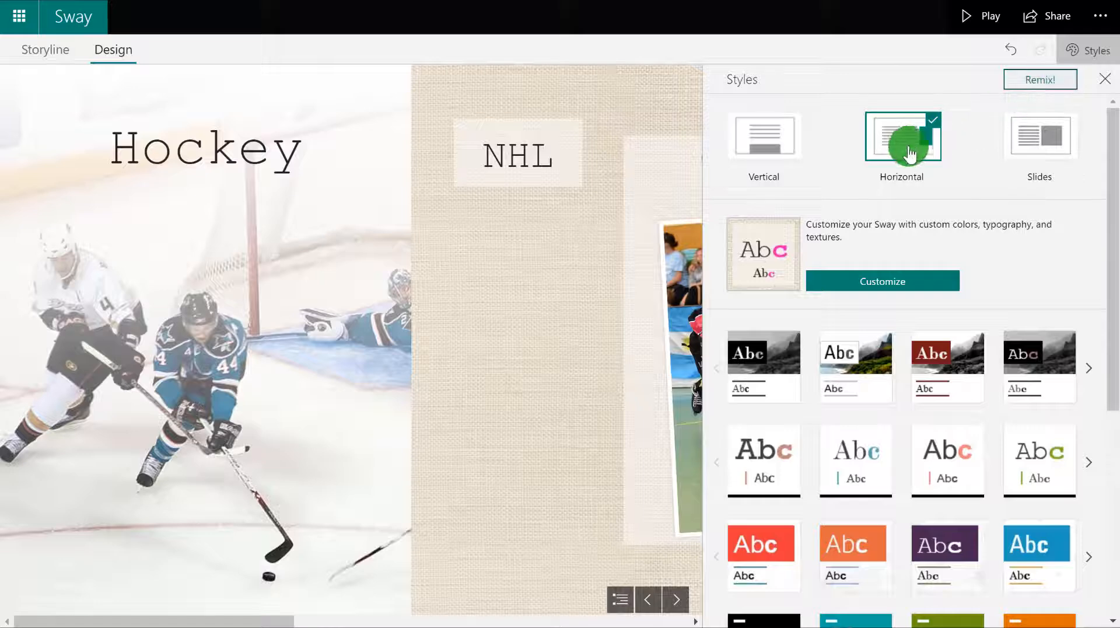
pyautogui.click(774, 150)
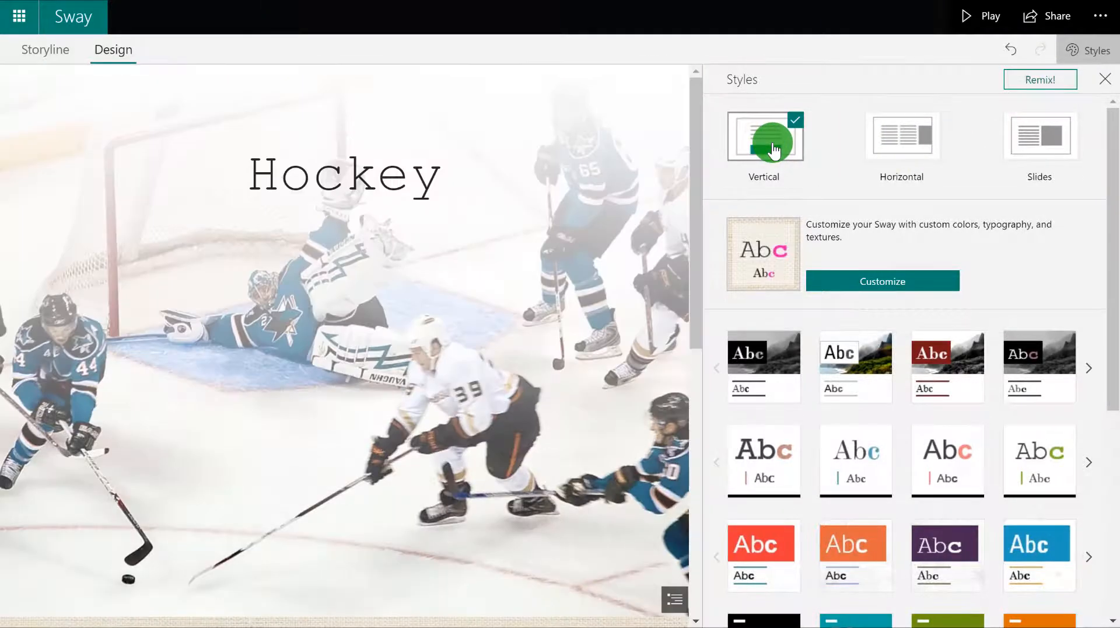
# Play the finished Sway, look over its title image and NHL heading, and show the additional options for it.
pyautogui.click(981, 24)
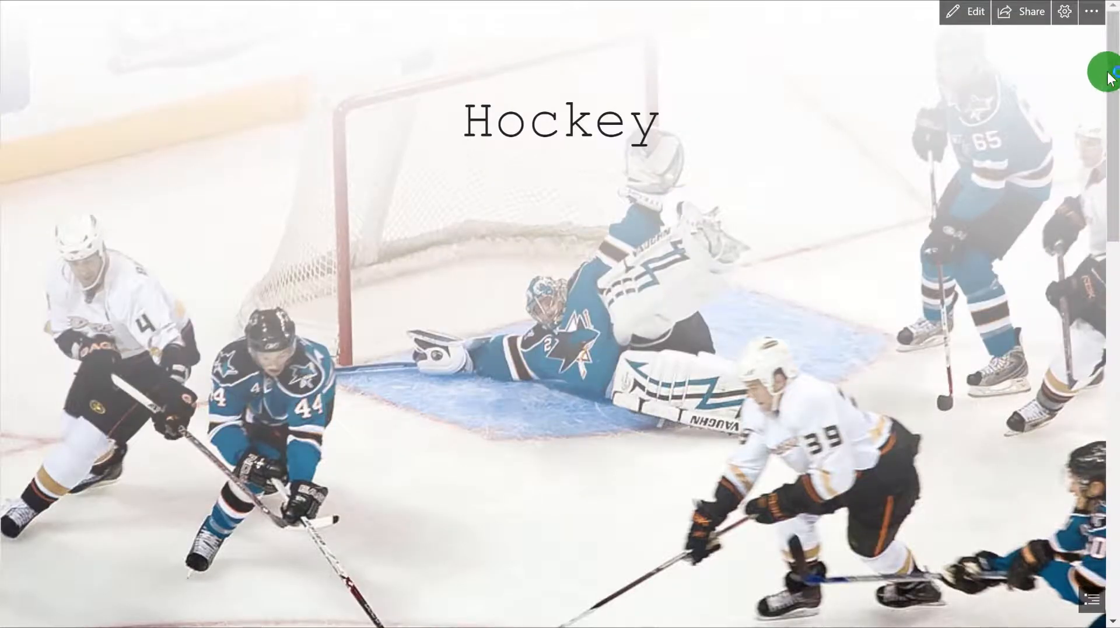
pyautogui.moveTo(1112, 53); pyautogui.dragTo(1090, 23)
pyautogui.click(1091, 11)
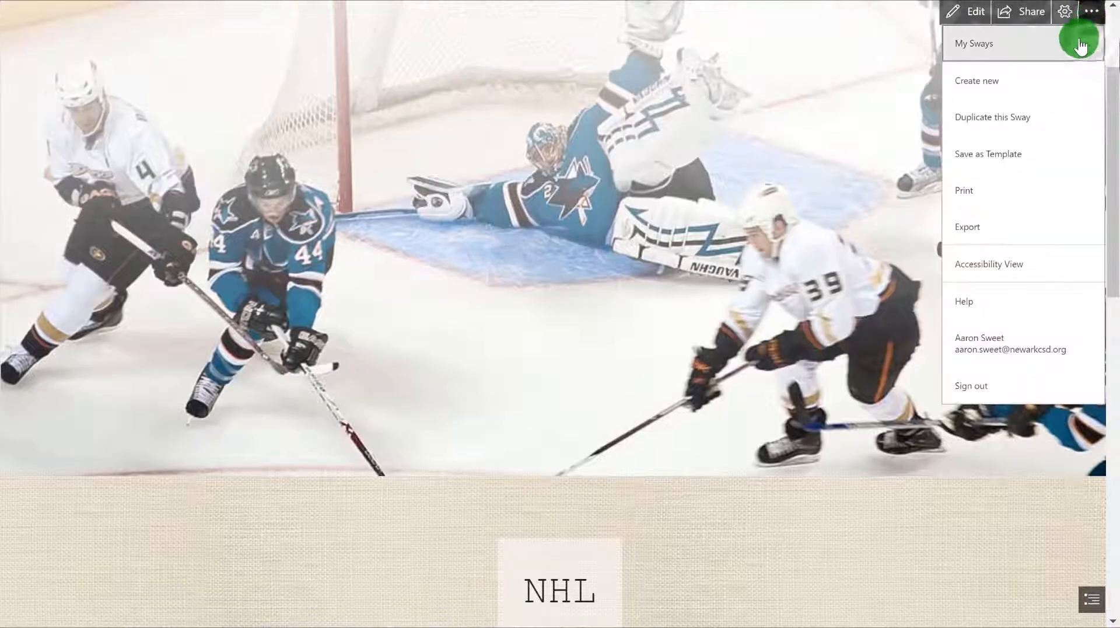
# Share the Sway with anyone with a link and copy the view link.
pyautogui.click(1030, 18)
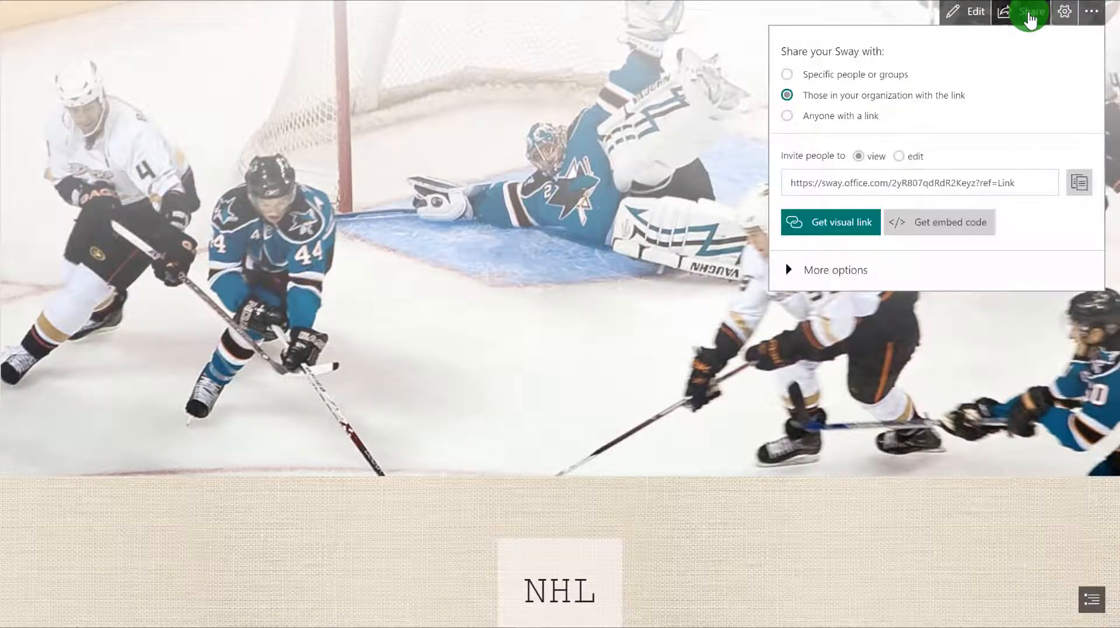
pyautogui.click(852, 117)
pyautogui.click(1084, 183)
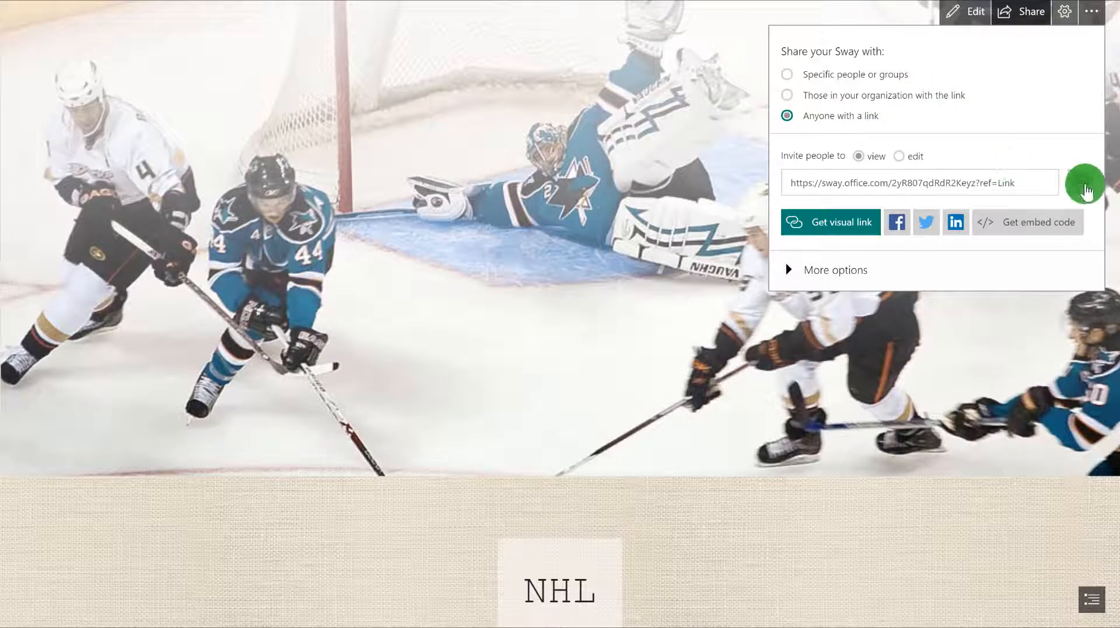